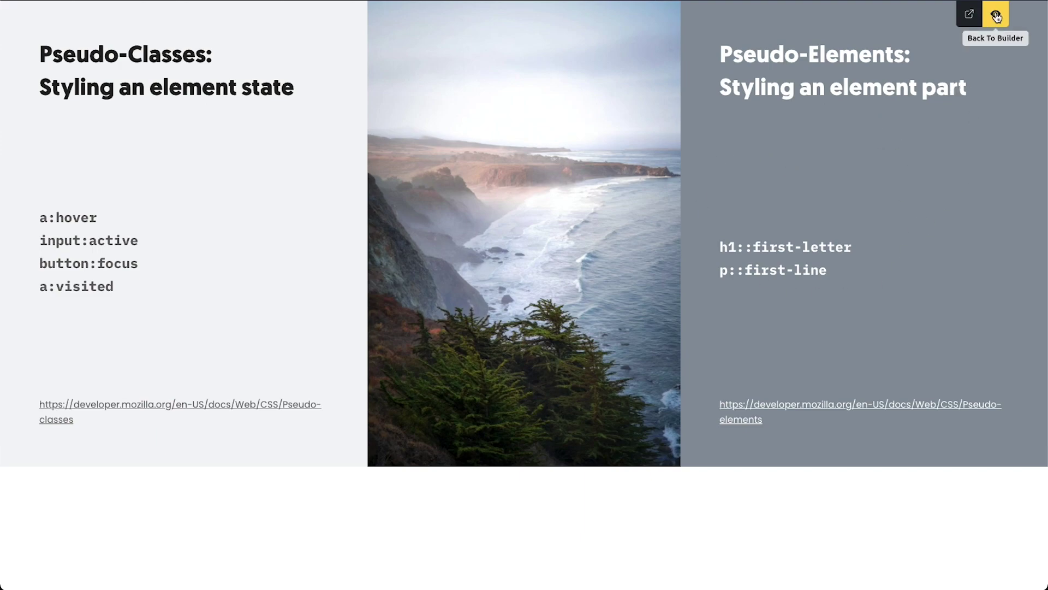
Leave the live preview and return to the Bricks editor.
left_click(996, 14)
Select the coastal photo on the canvas to show its Image settings and pseudo-class options.
left_click(659, 452)
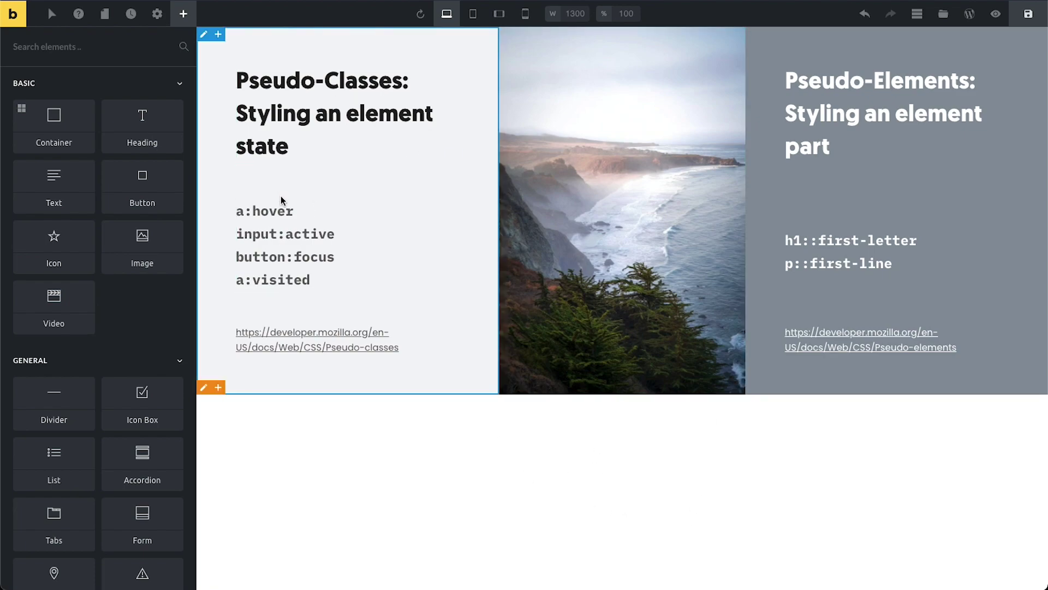
left_click(596, 161)
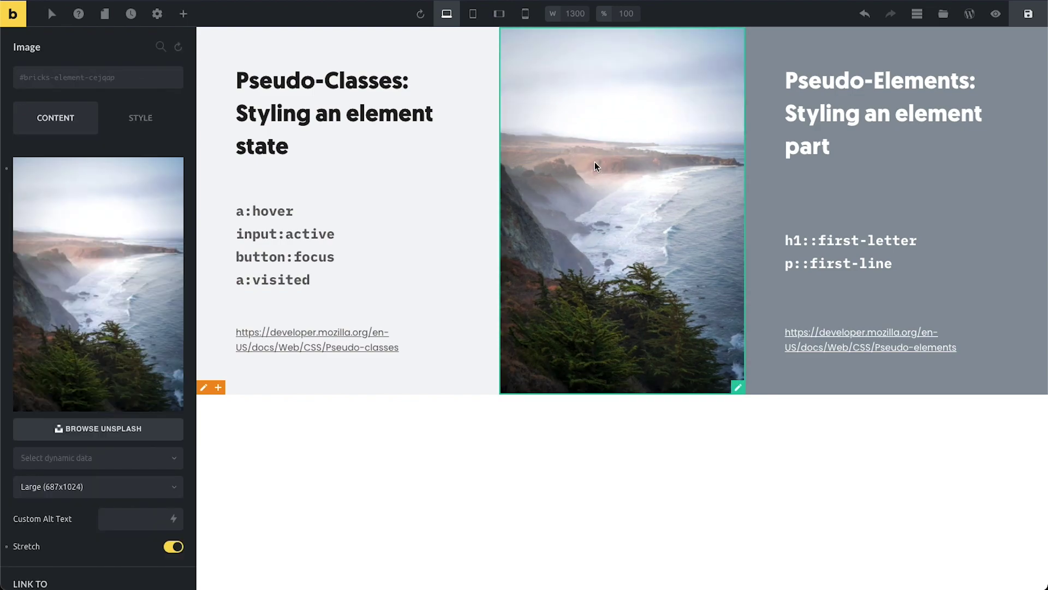
left_click(52, 16)
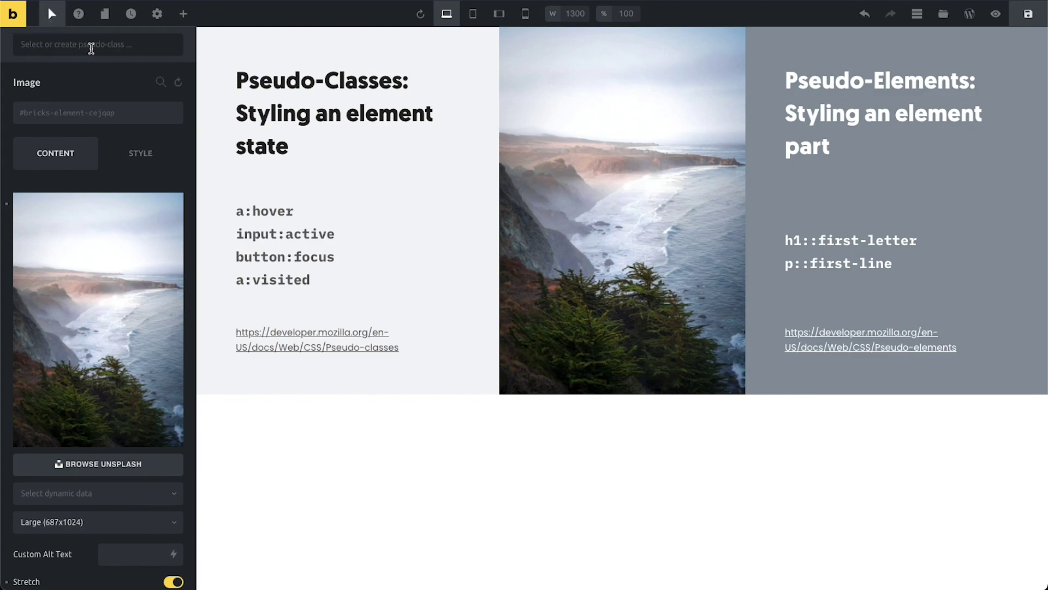
Pick :hover in the coastal image's pseudo-class field and bring up its style settings.
left_click(52, 15)
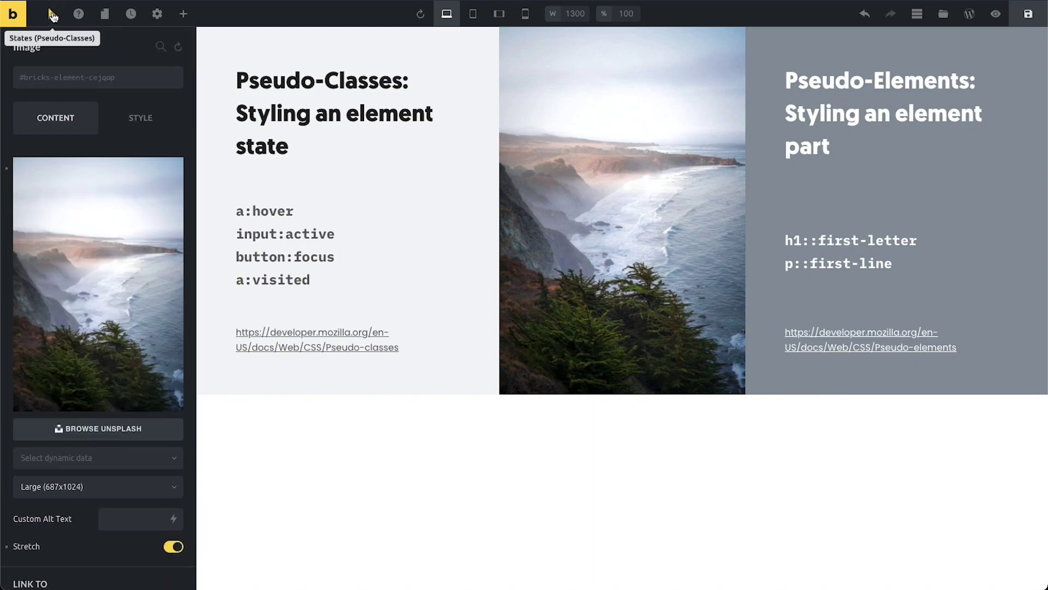
left_click(53, 16)
left_click(52, 16)
left_click(52, 16)
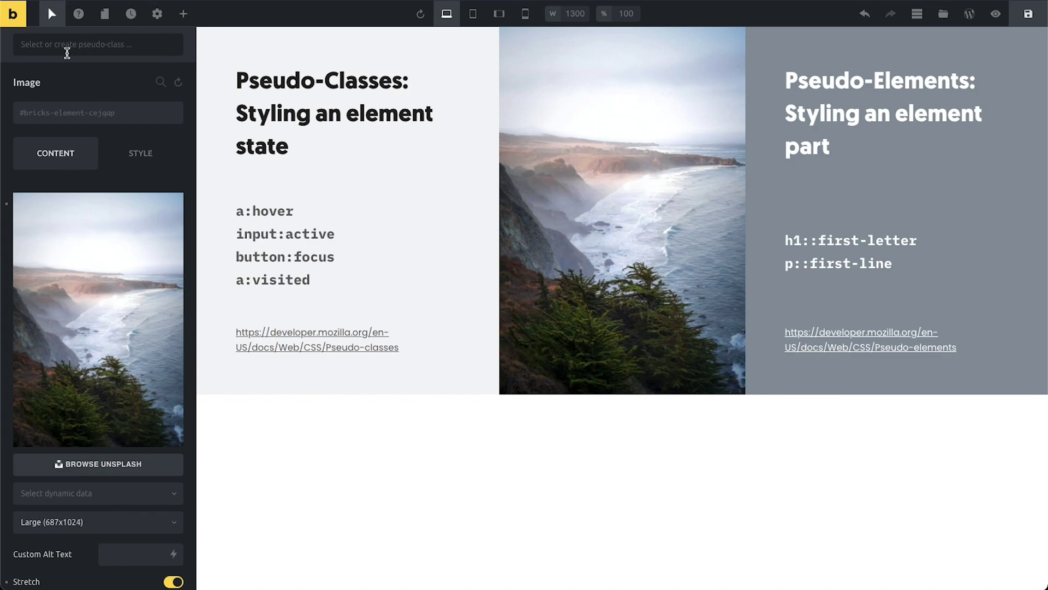
left_click(110, 43)
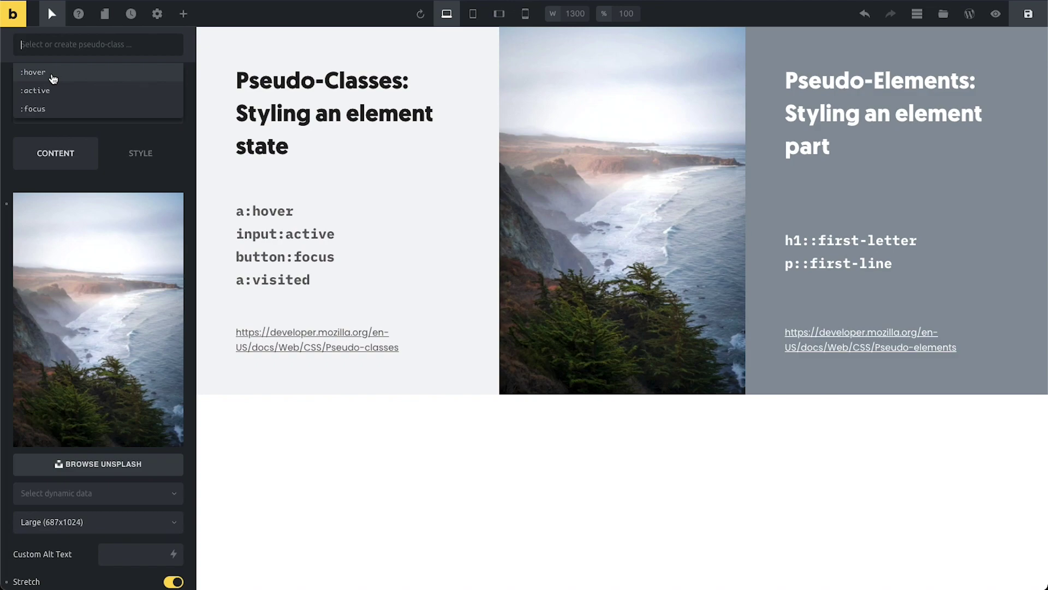
type("sdf")
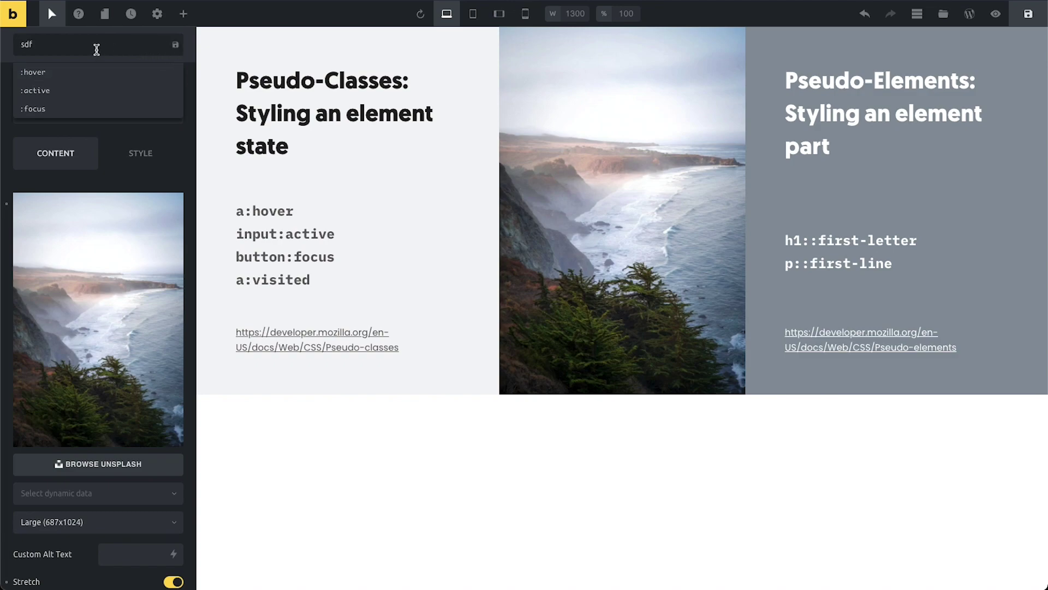
key("BackSpace")
key("BackSpace")
key("BackSpace")
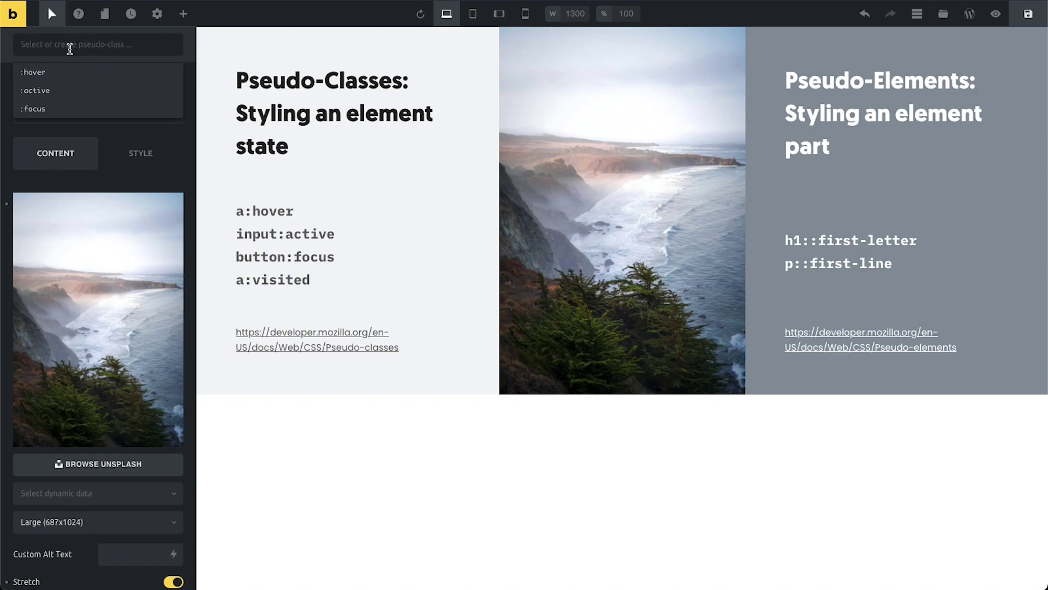
left_click(56, 73)
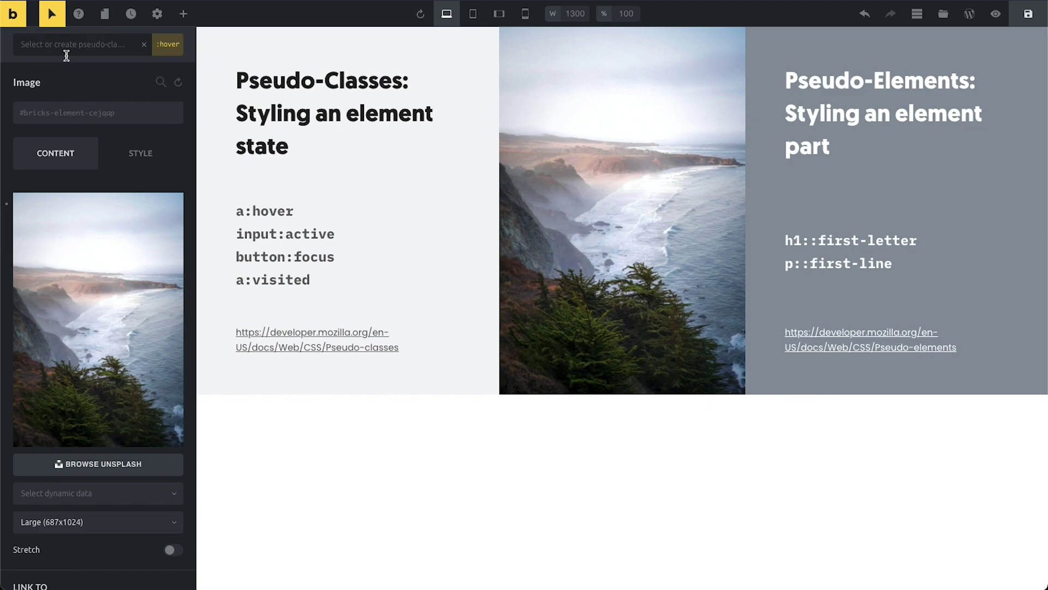
left_click(133, 155)
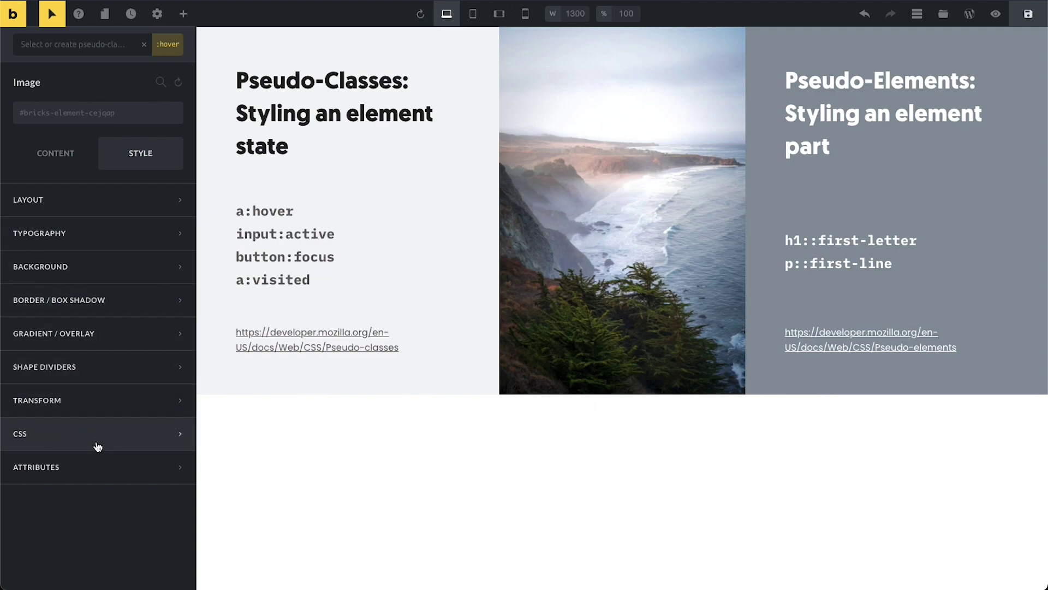
Drag the CSS Filters saturation to 0 so the hovered photo turns grayscale.
left_click(123, 435)
scroll(131, 428, "down", 2)
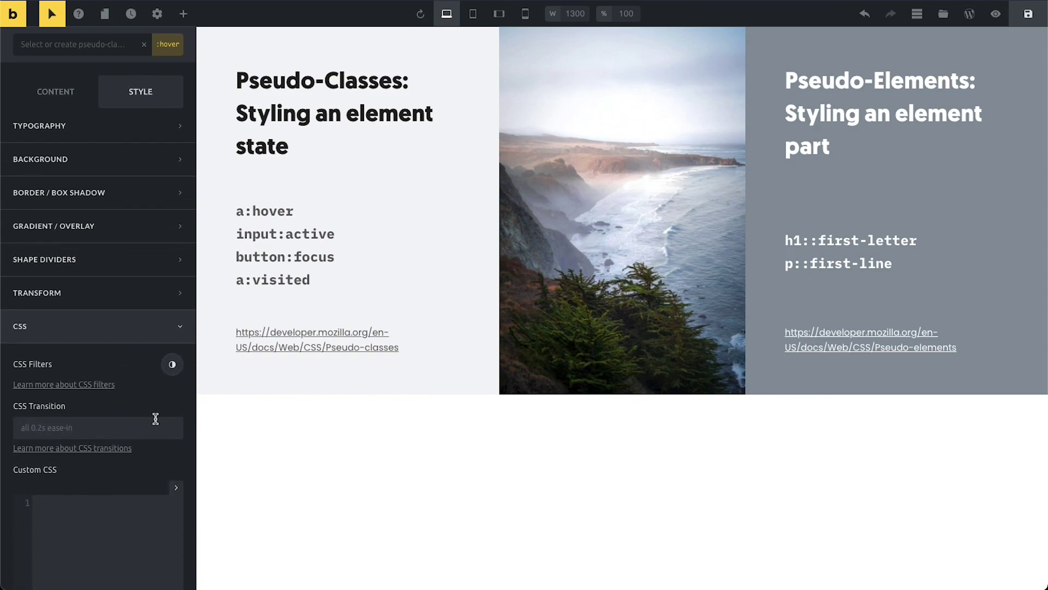
left_click(174, 365)
scroll(126, 365, "down", 4)
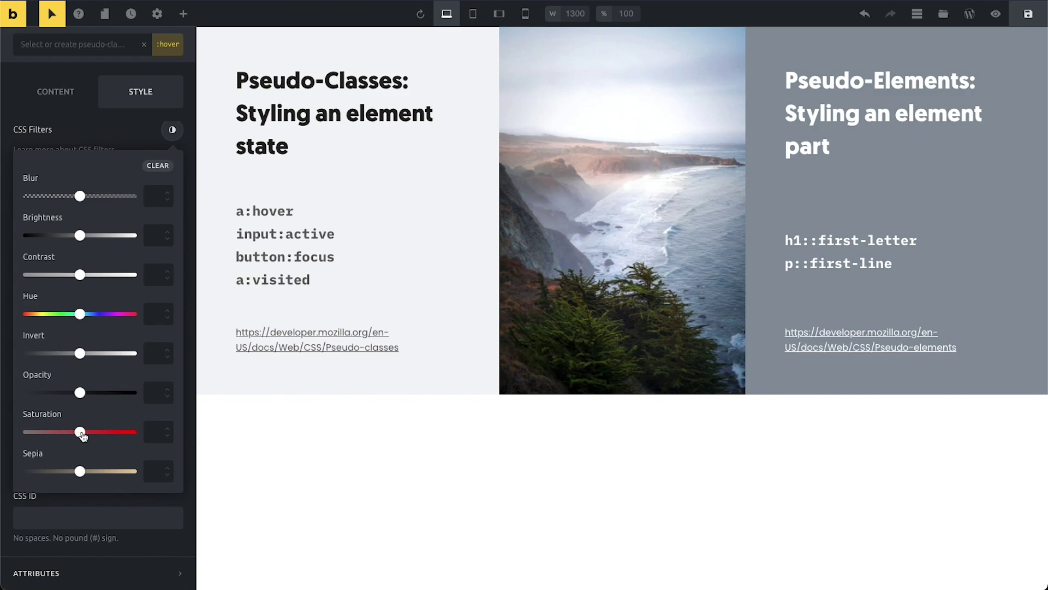
left_click_drag(83, 435, 25, 439)
left_click(130, 135)
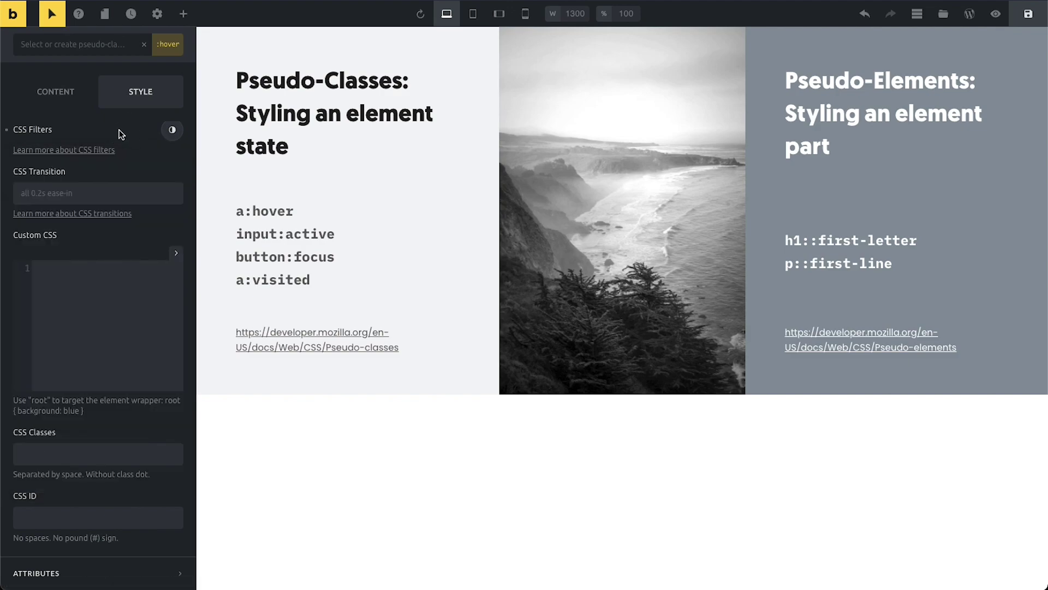
scroll(121, 134, "up", 1)
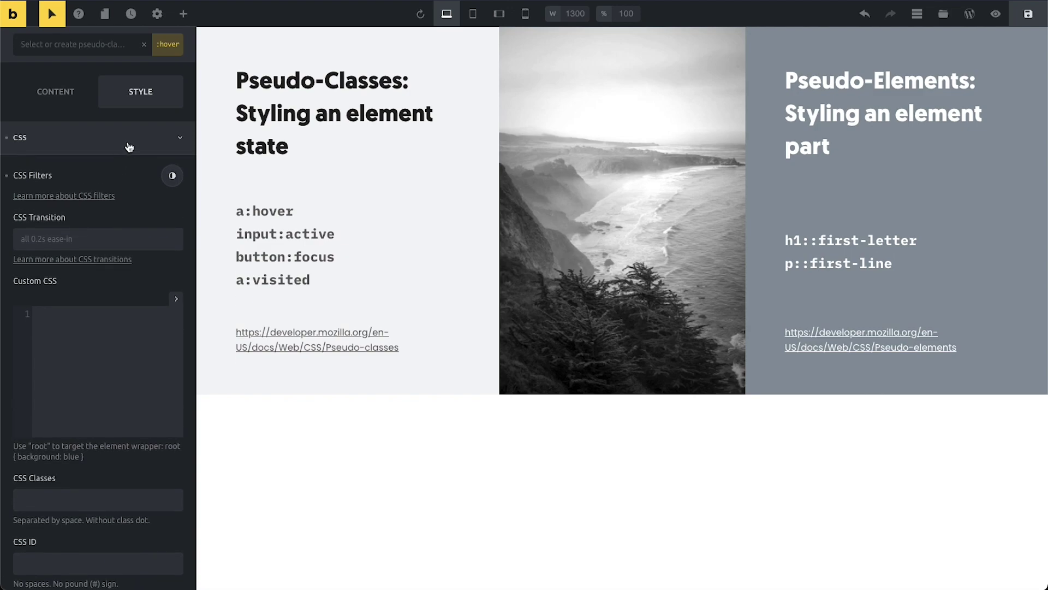
Clear the :hover tag from the pseudo-class field to edit the default state.
scroll(117, 213, "up", 6)
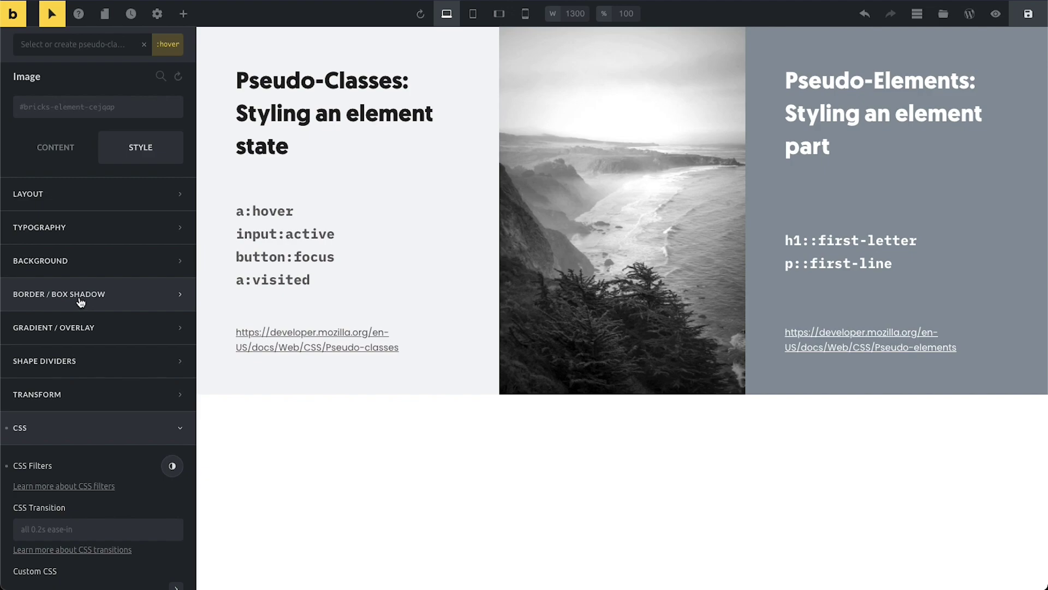
left_click(144, 46)
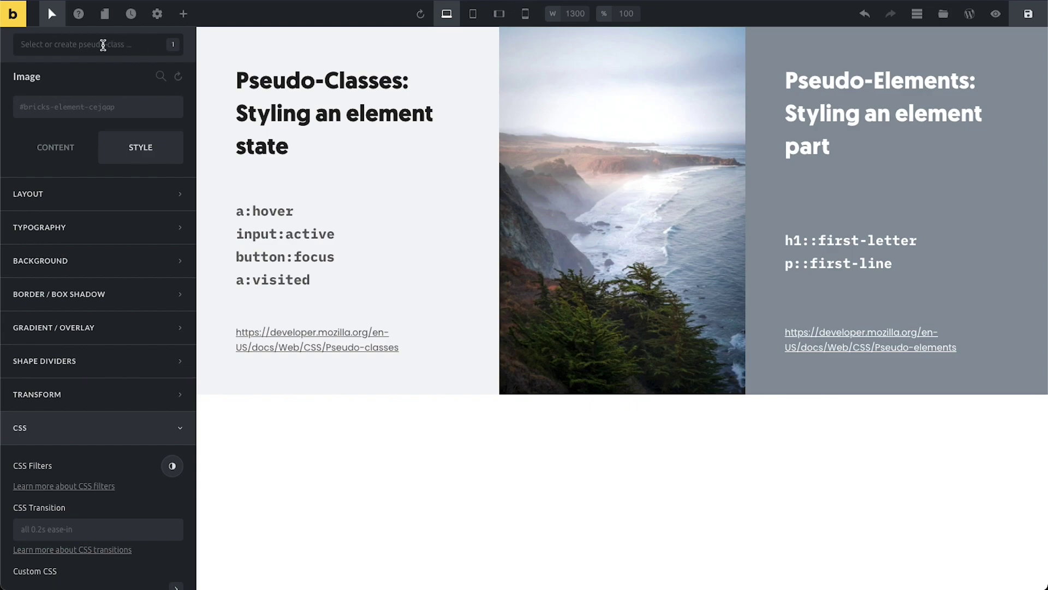
Set the image's default CSS Transition to .2s, then deselect it to test the hover fade.
left_click(104, 44)
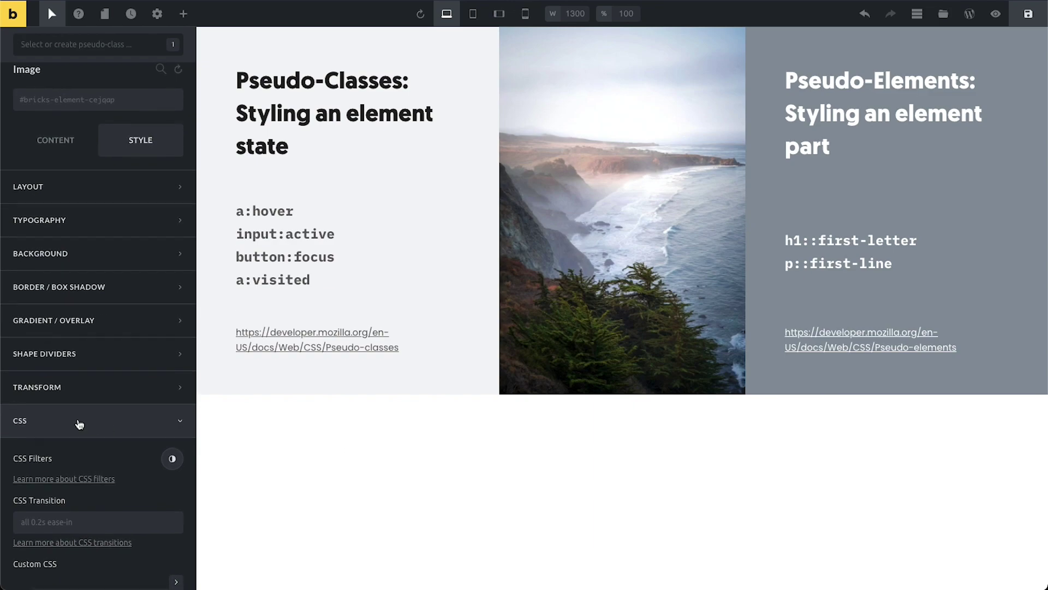
scroll(109, 431, "down", 2)
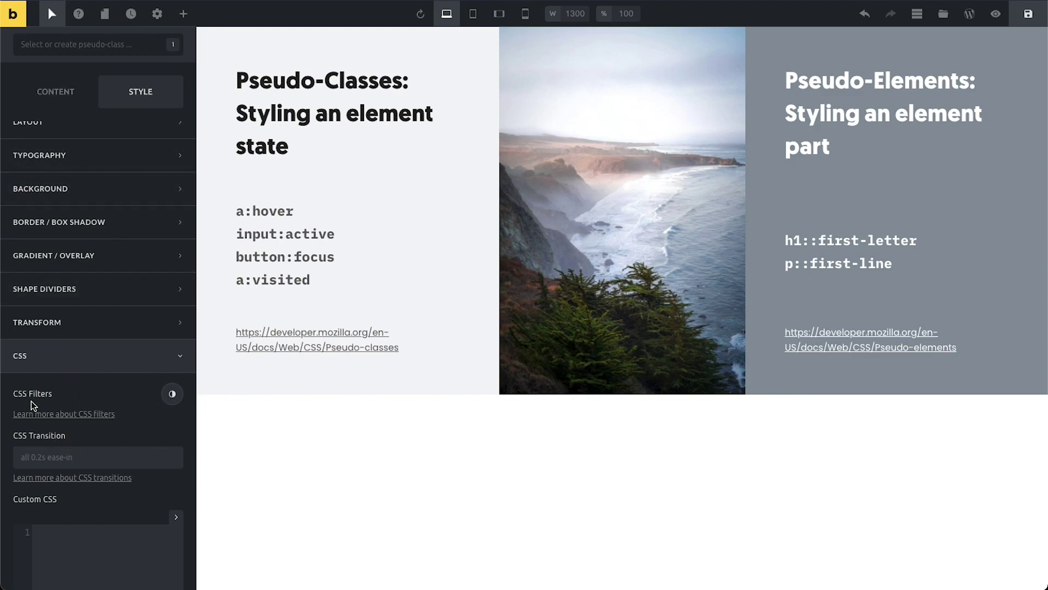
left_click(83, 454)
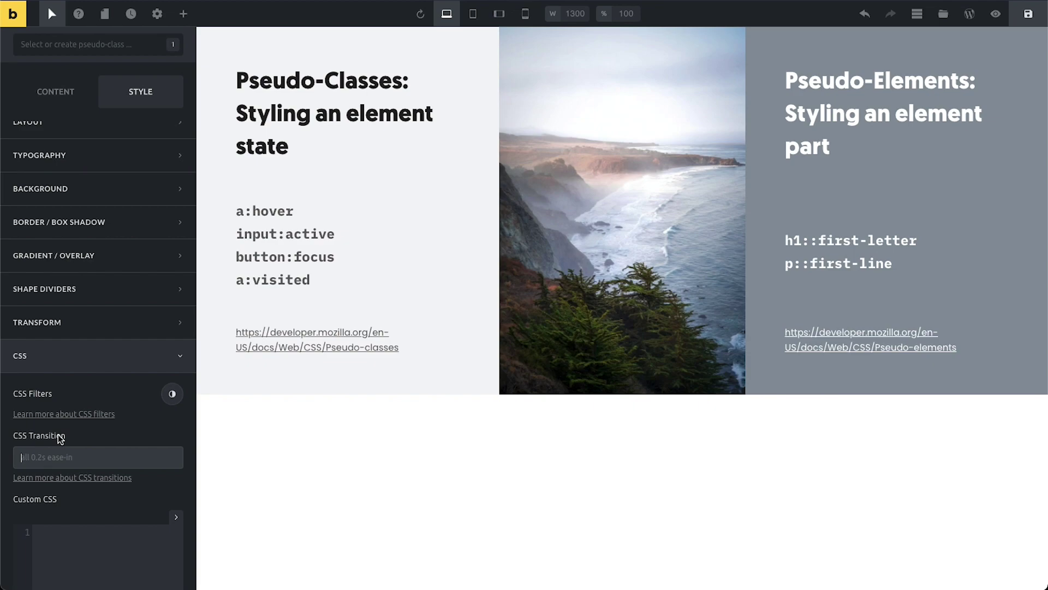
left_click(82, 457)
type("1s")
key("Home")
type(".2")
left_click(132, 365)
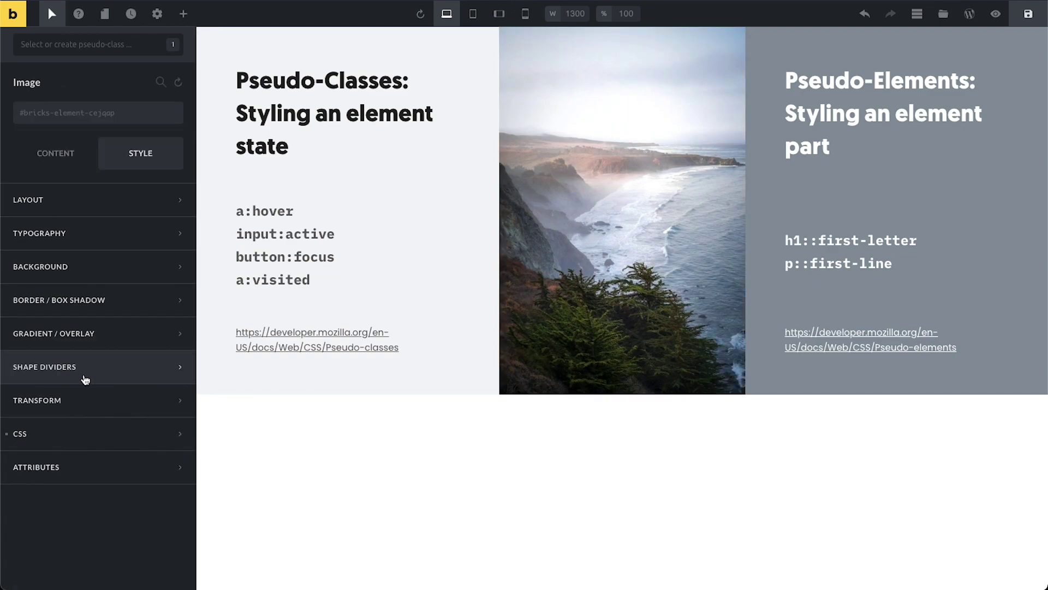
left_click(386, 461)
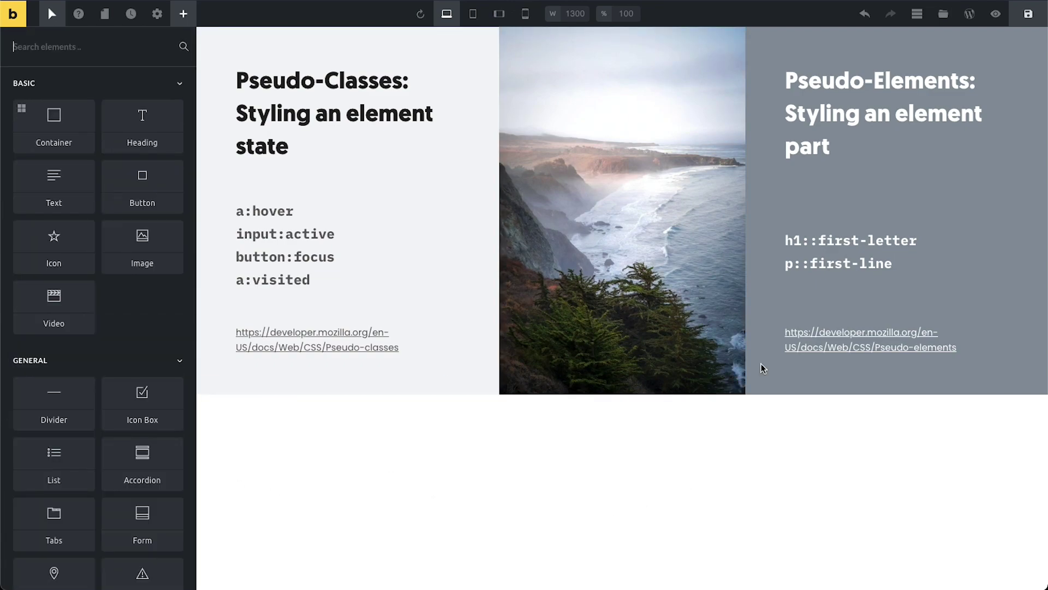